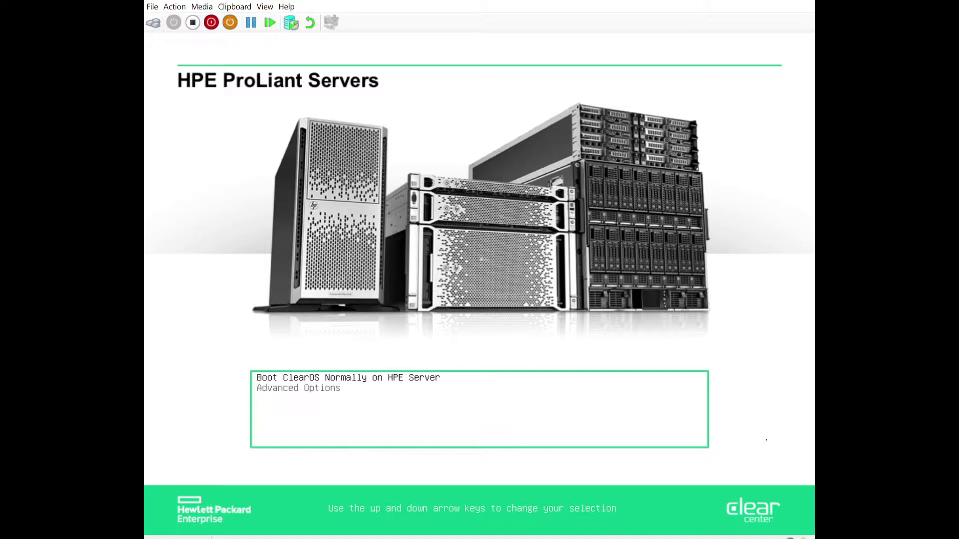
Open the Advanced Options submenu from the ClearOS boot menu
{"action": "key", "text": "Down"}
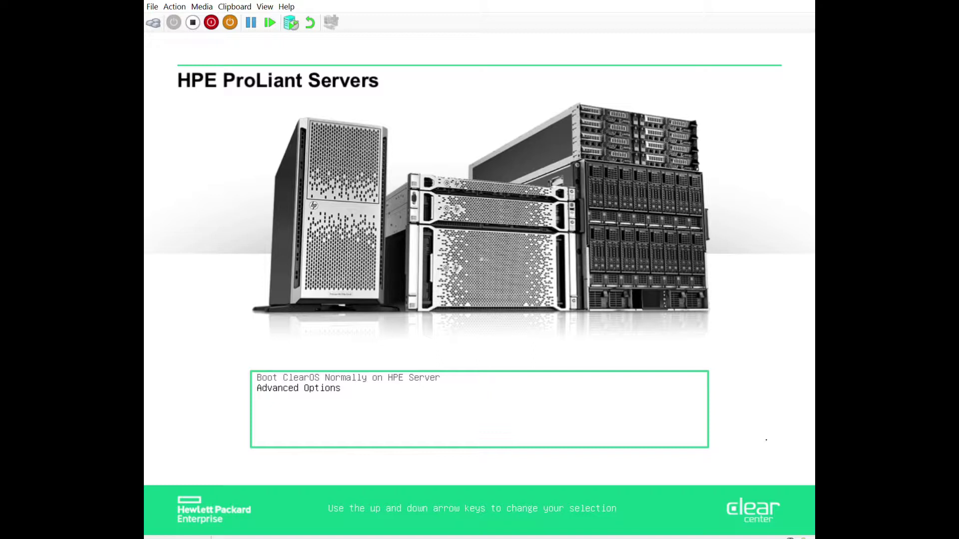
{"action": "key", "text": "Up"}
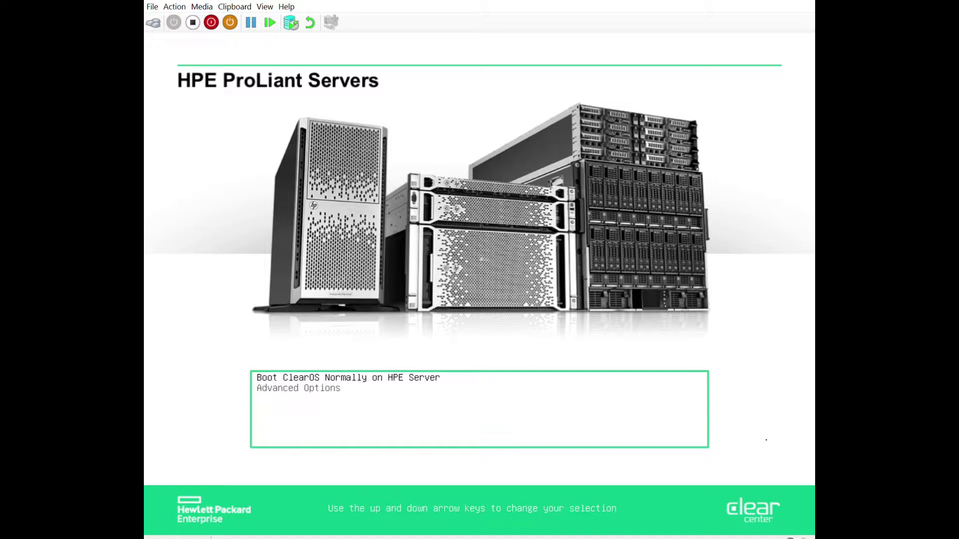
{"action": "key", "text": "Down"}
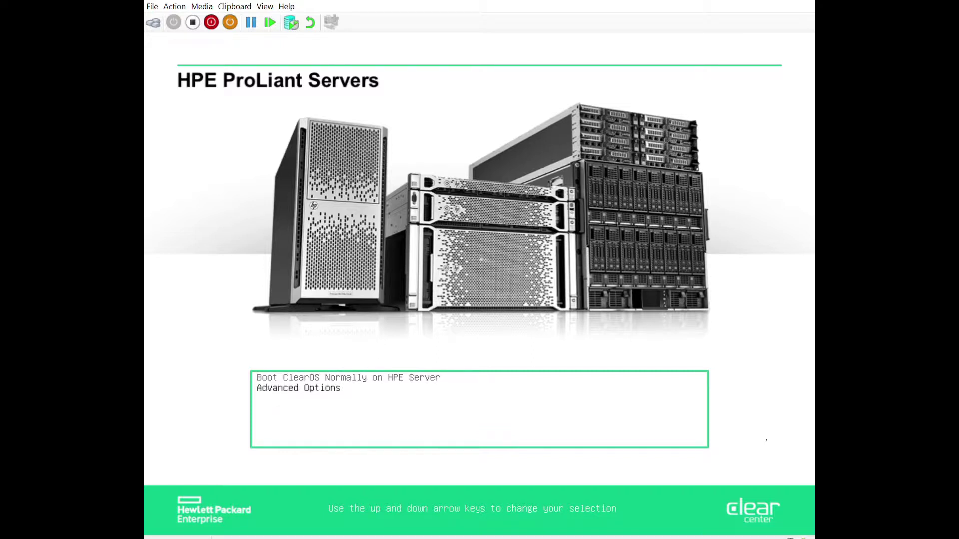
{"action": "key", "text": "Return"}
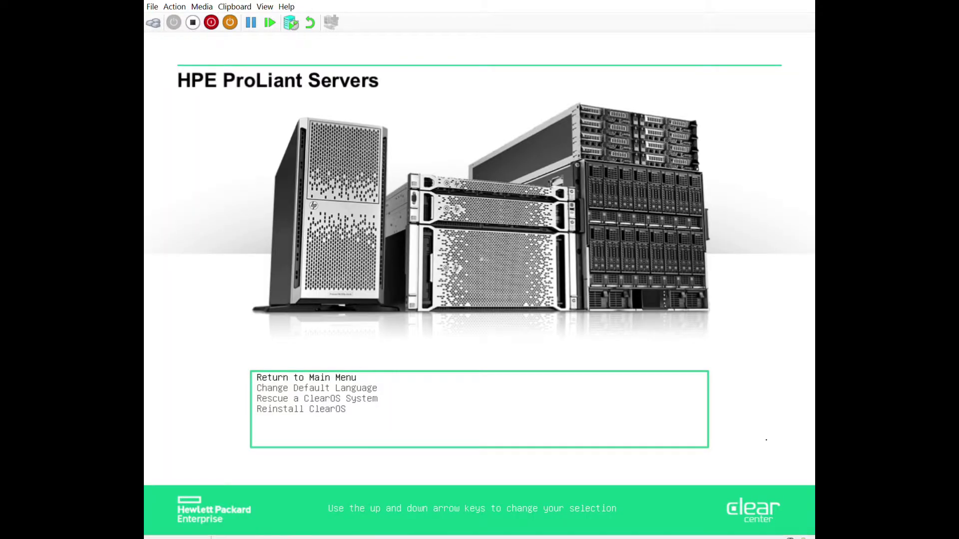
Move past Change Default Language and Rescue to Reinstall ClearOS and open it
{"action": "key", "text": "Down"}
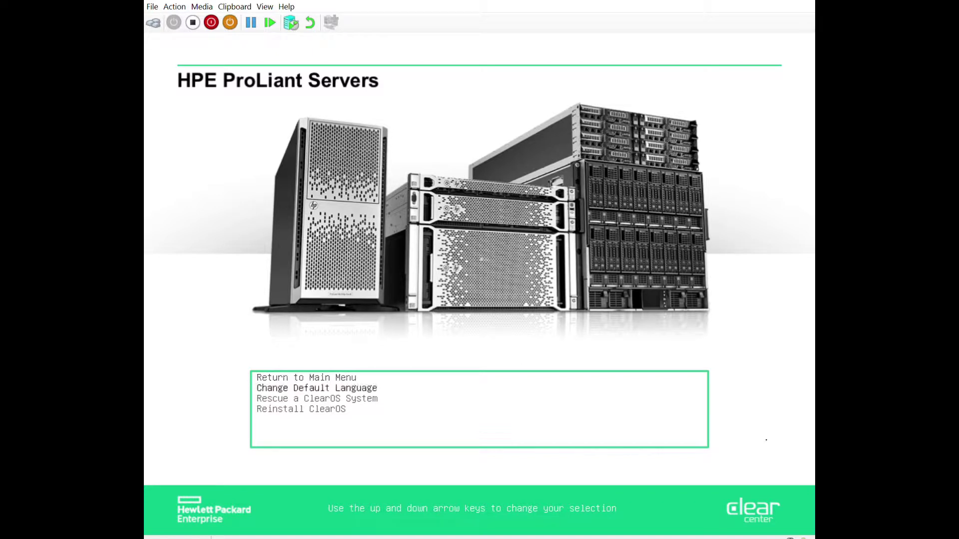
{"action": "key", "text": "Down"}
{"action": "key", "text": "Up"}
{"action": "key", "text": "Down"}
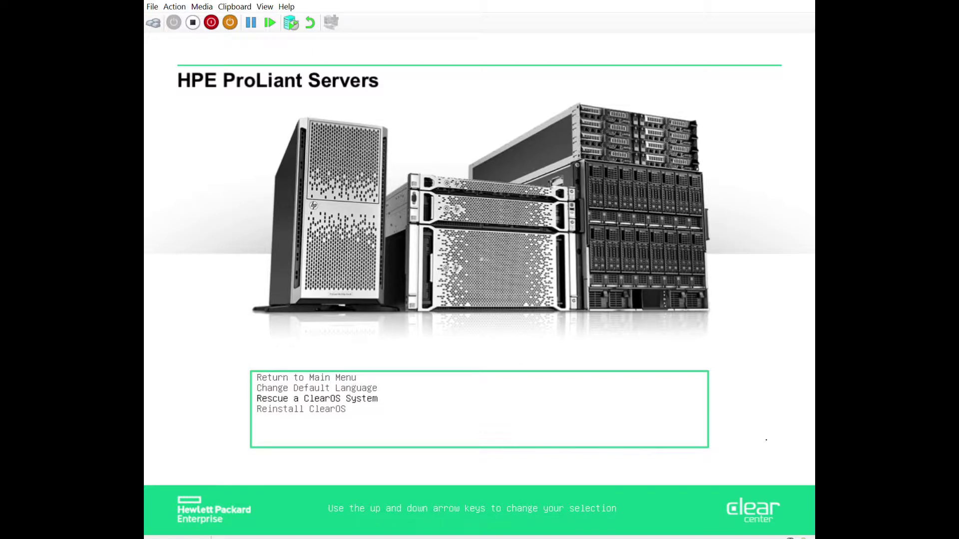
{"action": "key", "text": "Down"}
{"action": "key", "text": "Up"}
{"action": "key", "text": "Down"}
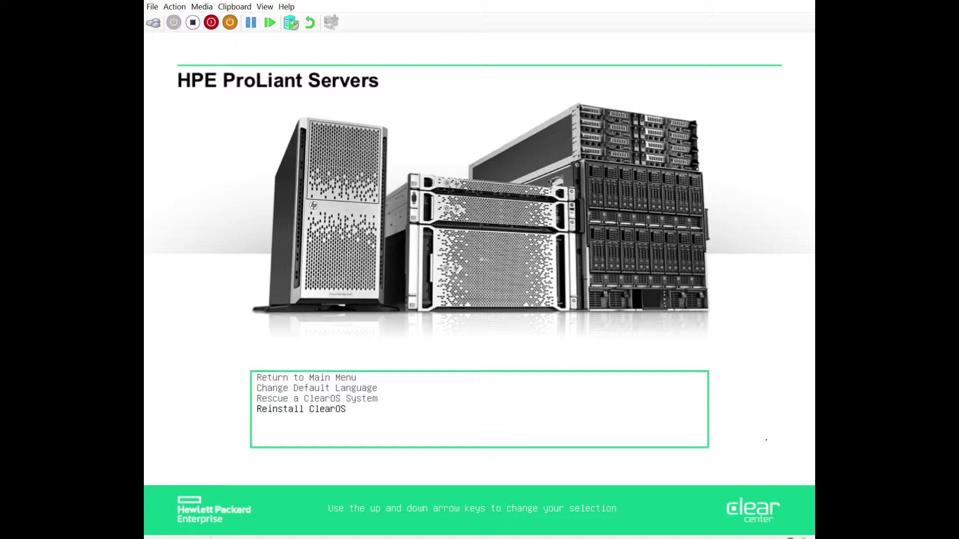
{"action": "key", "text": "Return"}
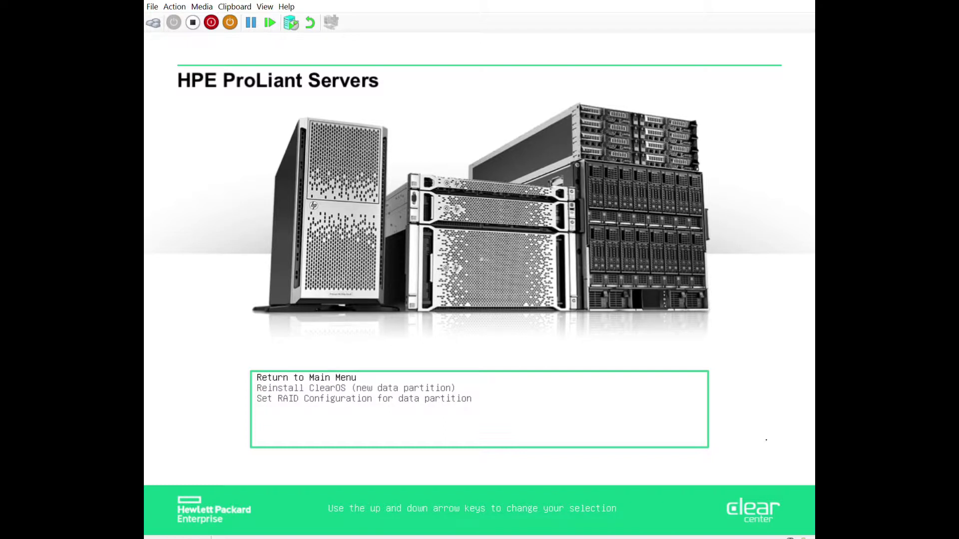
Highlight the Set RAID Configuration for data partition entry in the Reinstall submenu
{"action": "key", "text": "Down"}
{"action": "key", "text": "Down"}
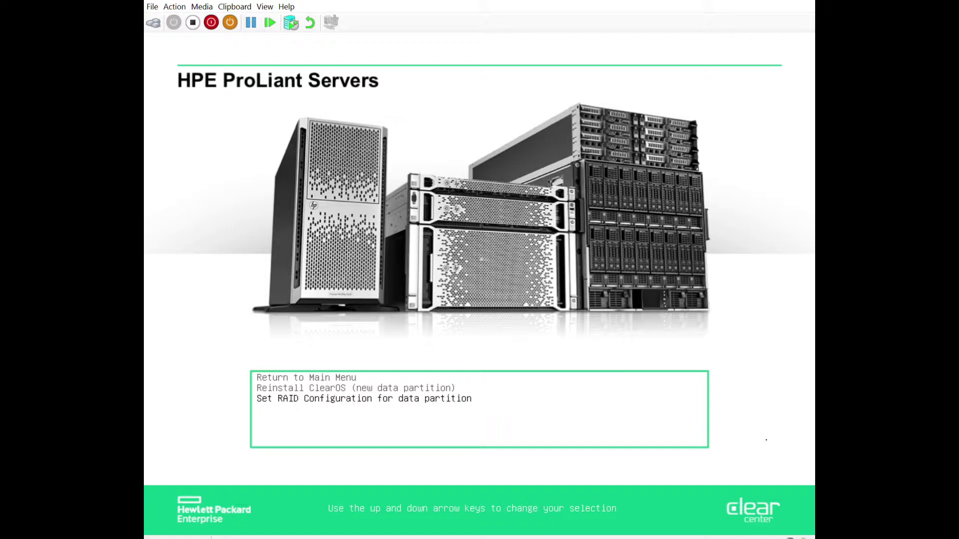
Open the data-partition RAID configuration and choose RAID 5 as the RAID level
{"action": "key", "text": "Return"}
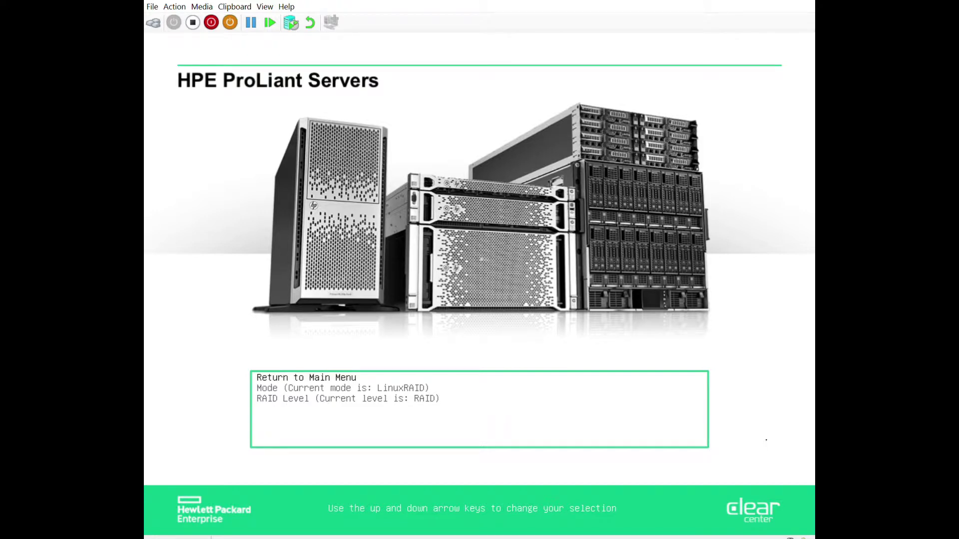
{"action": "key", "text": "Down"}
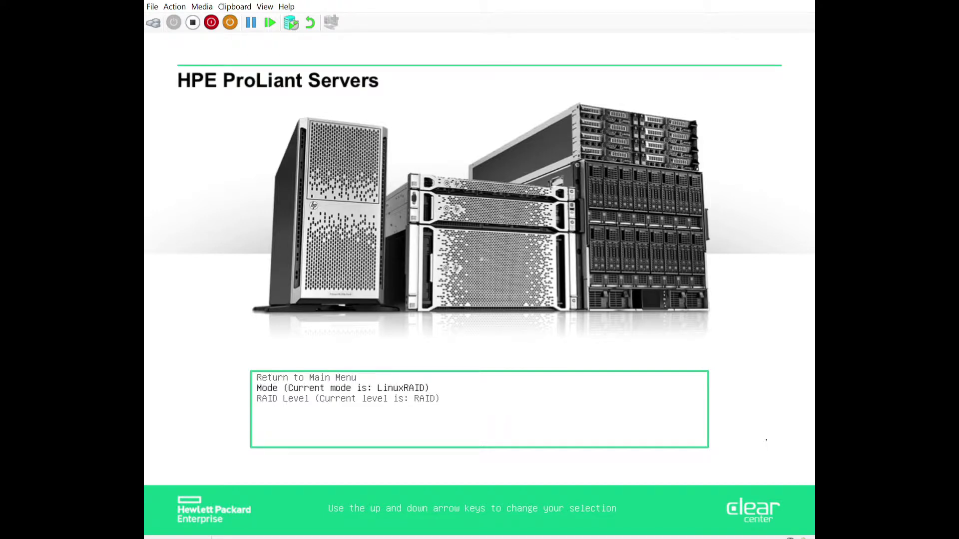
{"action": "key", "text": "Down"}
{"action": "key", "text": "Return"}
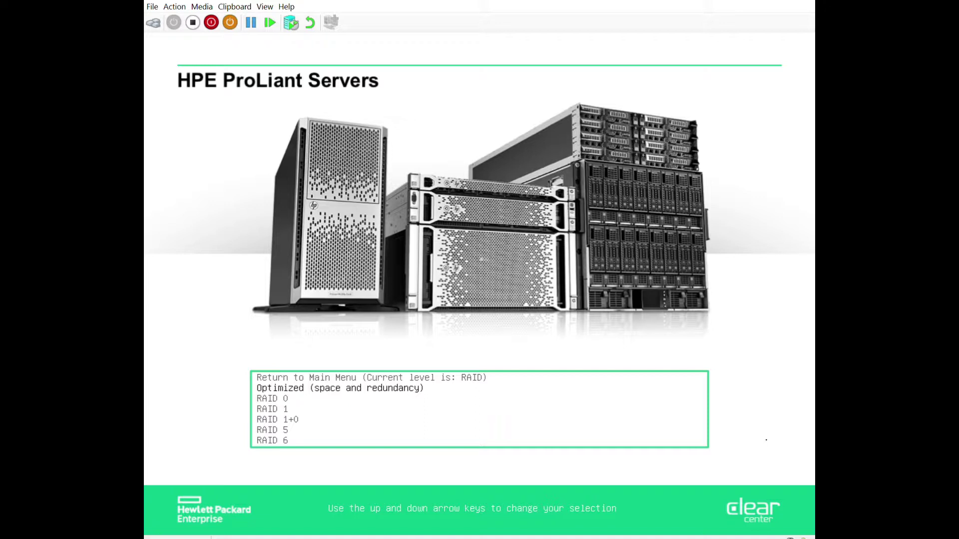
{"action": "key", "text": "Down"}
{"action": "key", "text": "Down"}
{"action": "key", "text": "Down"}
{"action": "key", "text": "Down"}
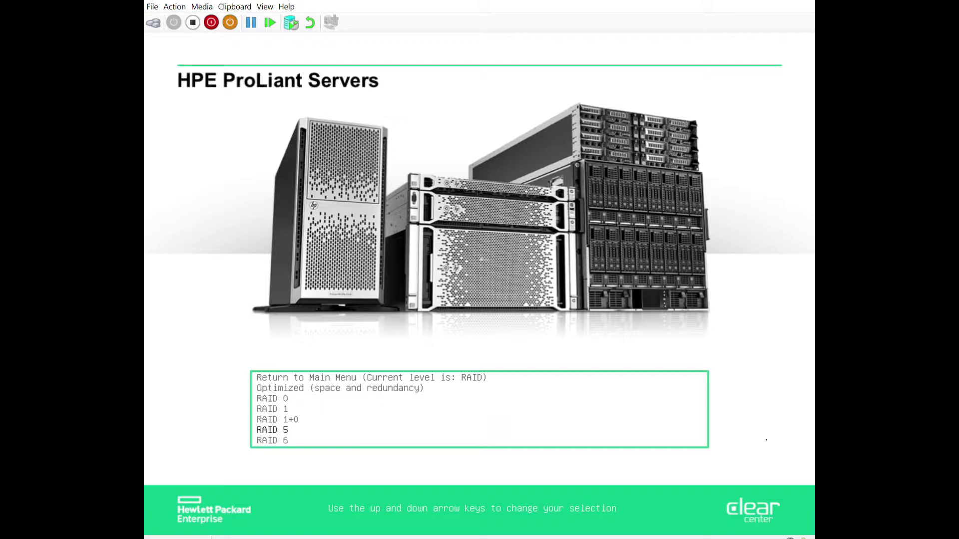
{"action": "key", "text": "Return"}
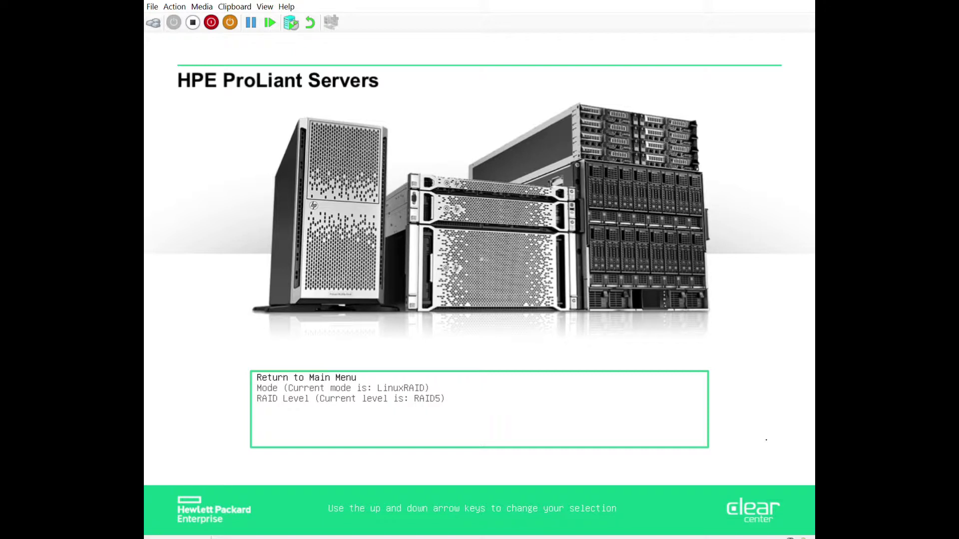
From the Mode setting (LinuxRAID), highlight Linux RAID (recommended) among the mode choices
{"action": "key", "text": "Down"}
{"action": "key", "text": "Down"}
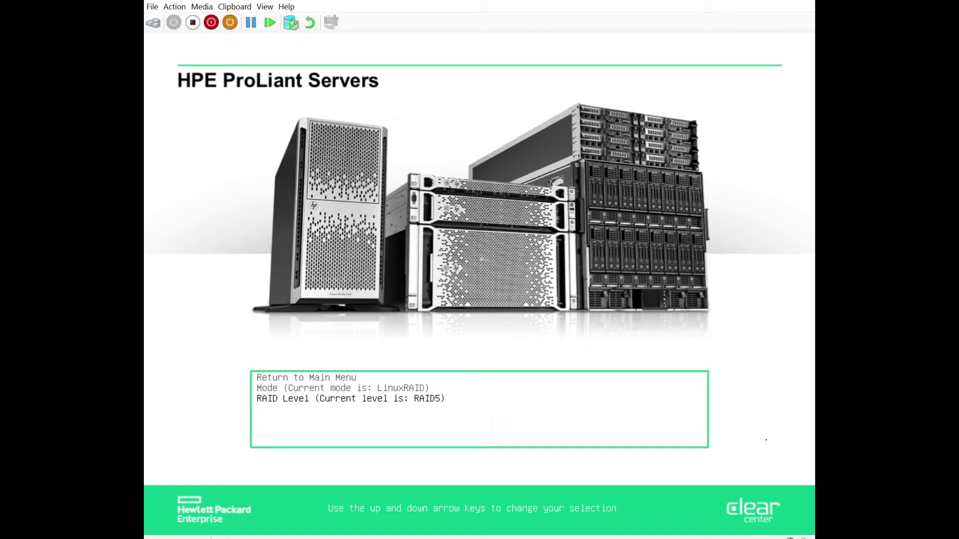
{"action": "key", "text": "Up"}
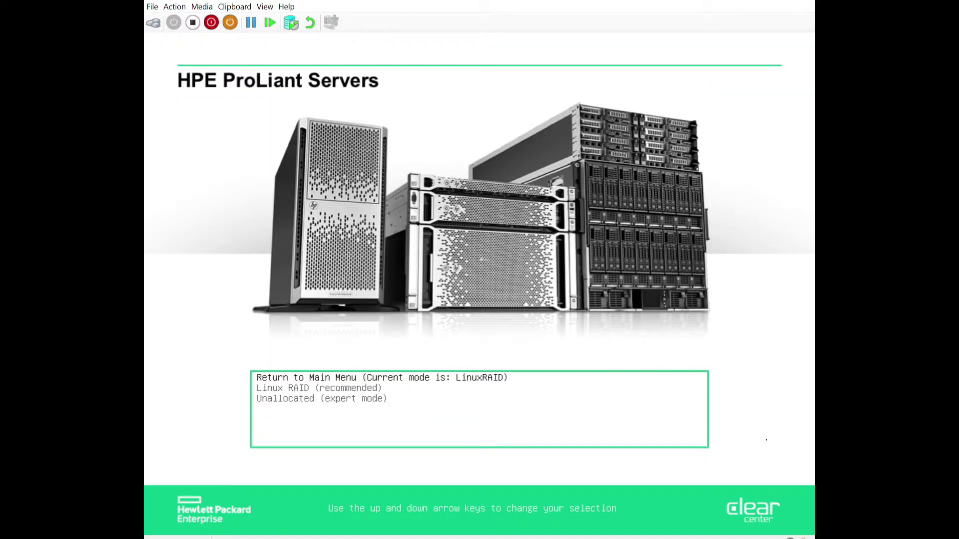
{"action": "key", "text": "Down"}
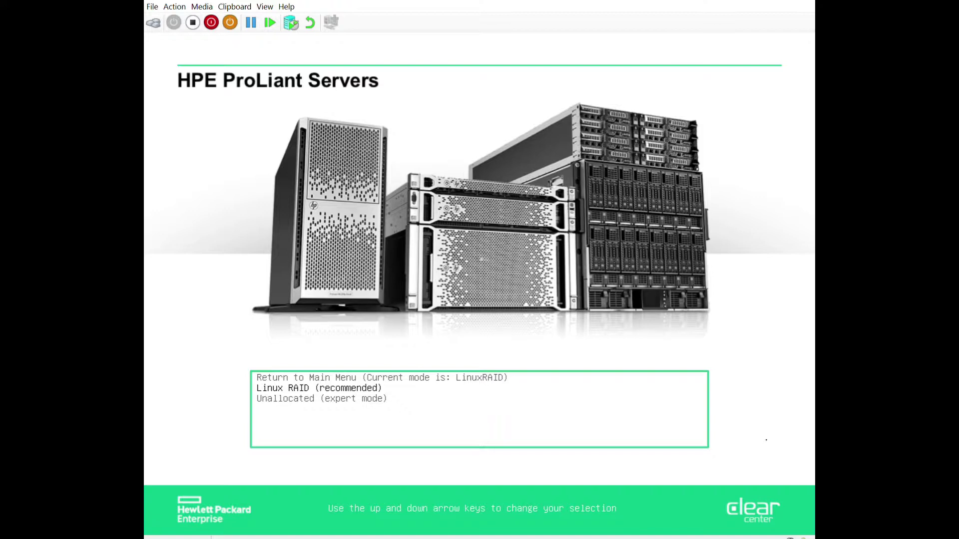
Highlight Unallocated (expert mode) in the partition mode list
{"action": "key", "text": "Down"}
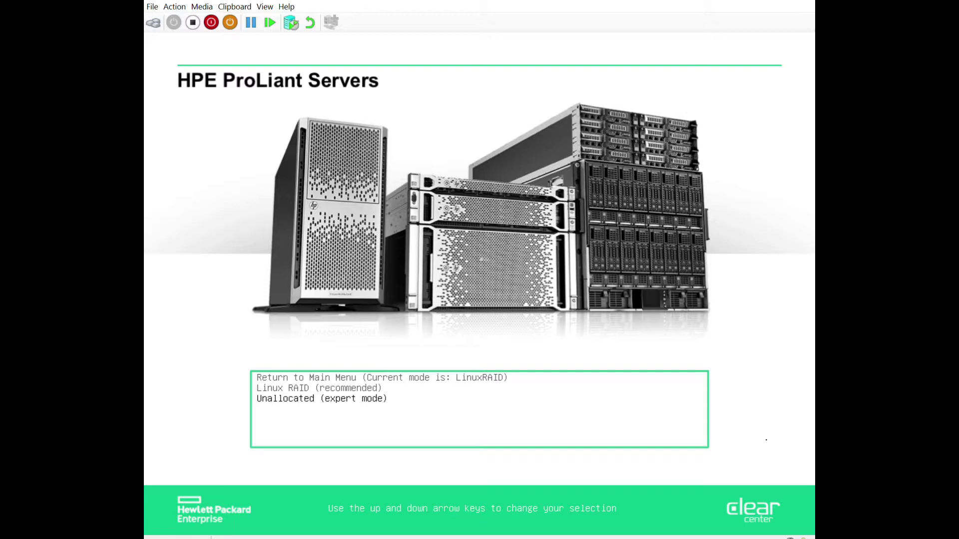
Choose Unallocated (expert mode) as the mode, then set the RAID level to RAID 1+0 (RAID10)
{"action": "key", "text": "Return"}
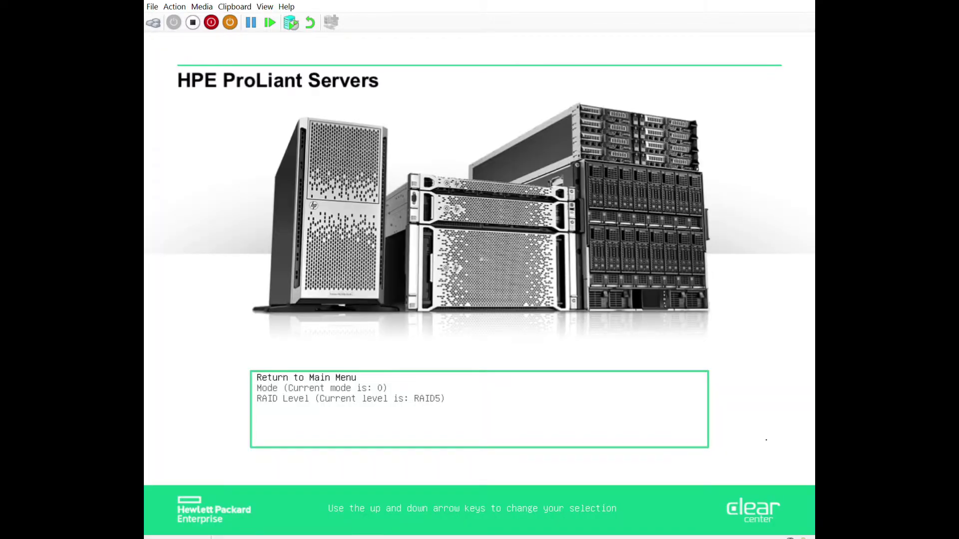
{"action": "key", "text": "Down"}
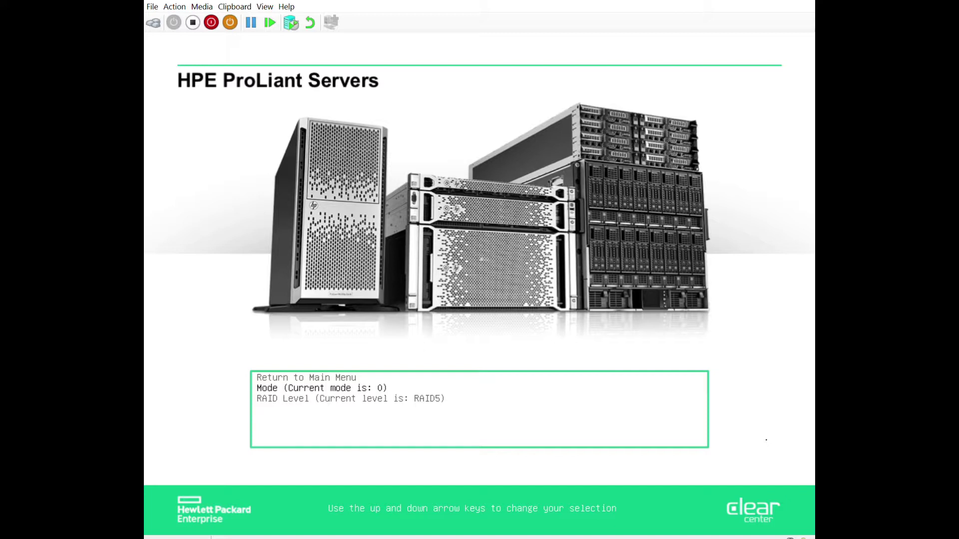
{"action": "key", "text": "Up"}
{"action": "key", "text": "Down"}
{"action": "key", "text": "Down"}
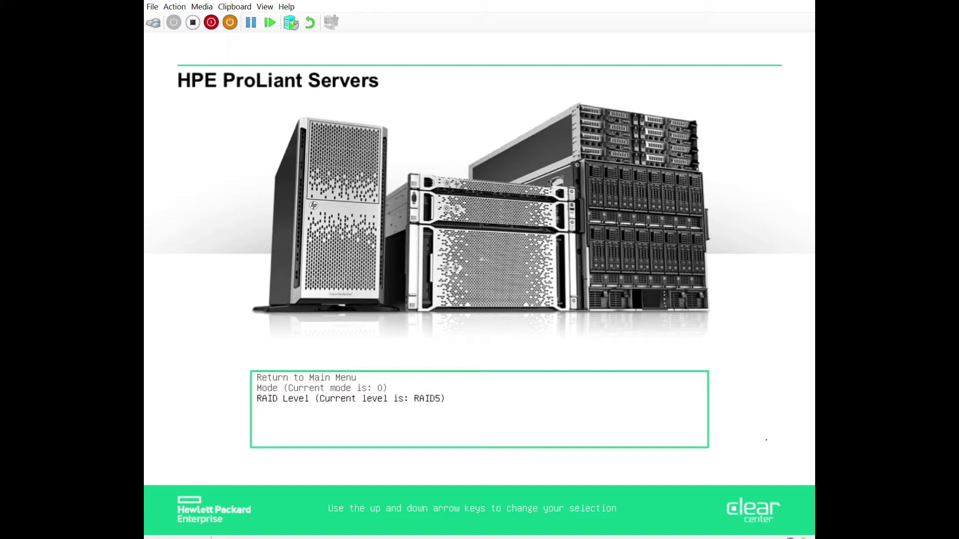
{"action": "key", "text": "Up"}
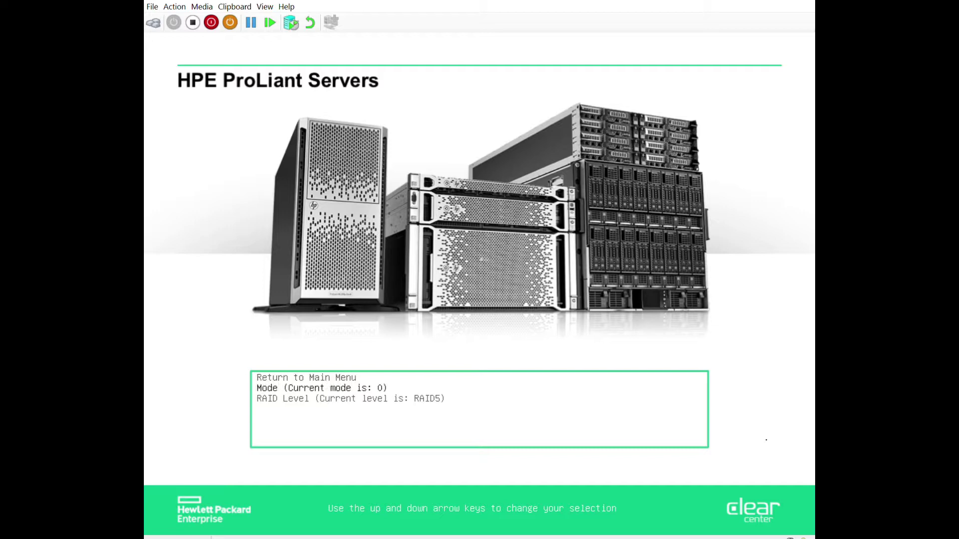
{"action": "key", "text": "Down"}
{"action": "key", "text": "Return"}
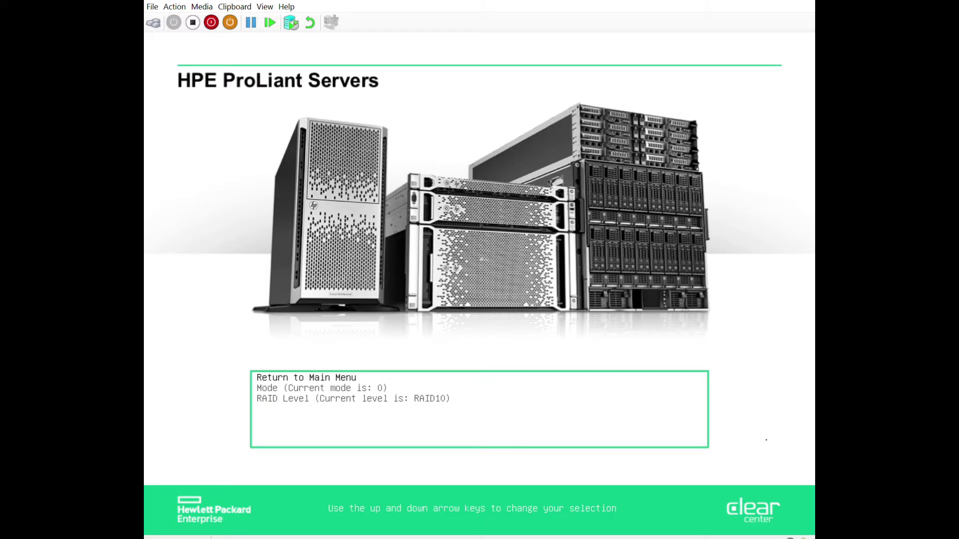
{"action": "key", "text": "Down"}
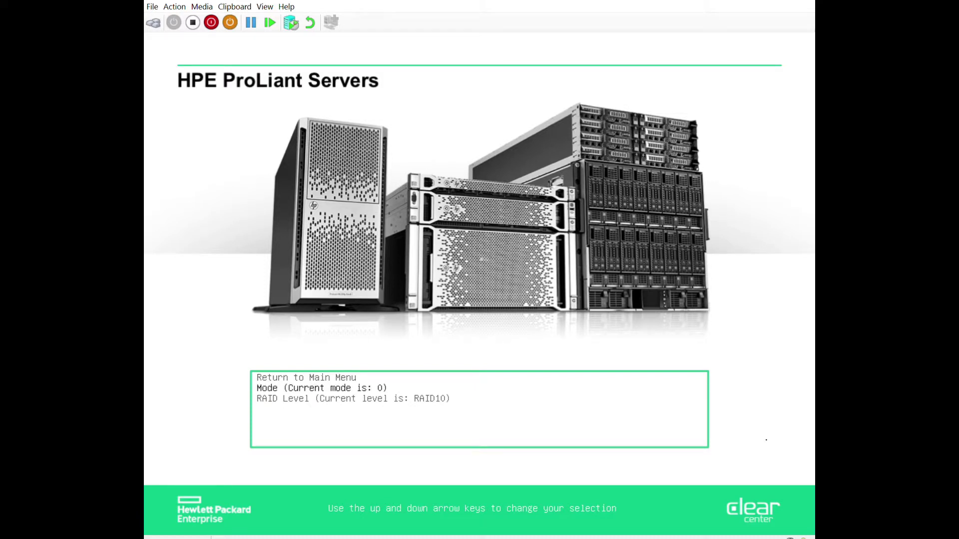
Return to the main menu and reopen Advanced Options > Reinstall ClearOS, highlighting the new-data-partition reinstall
{"action": "key", "text": "Up"}
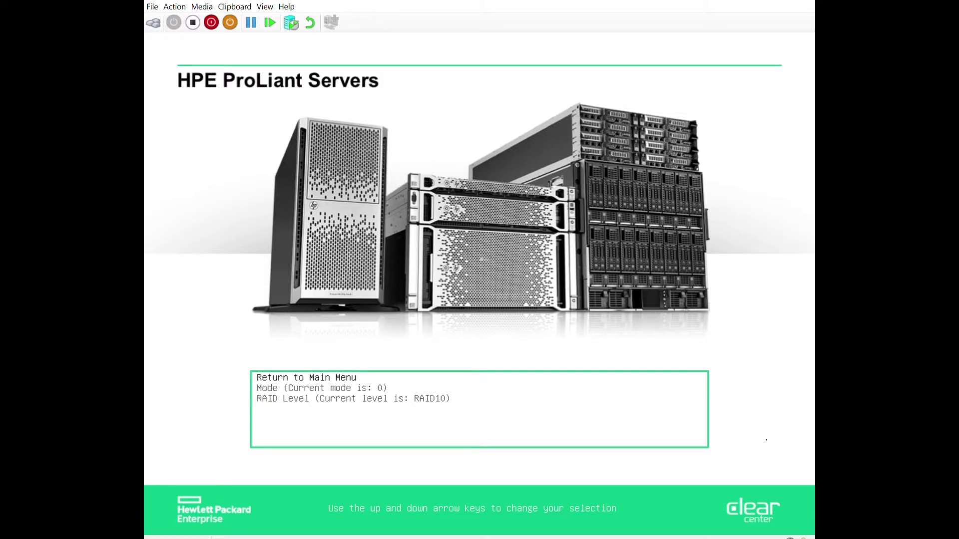
{"action": "key", "text": "Return"}
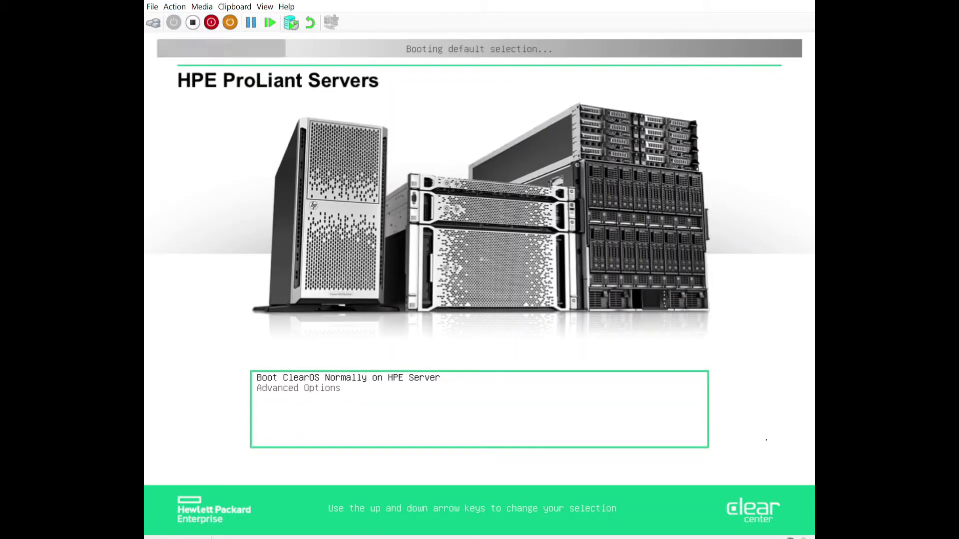
{"action": "key", "text": "Down"}
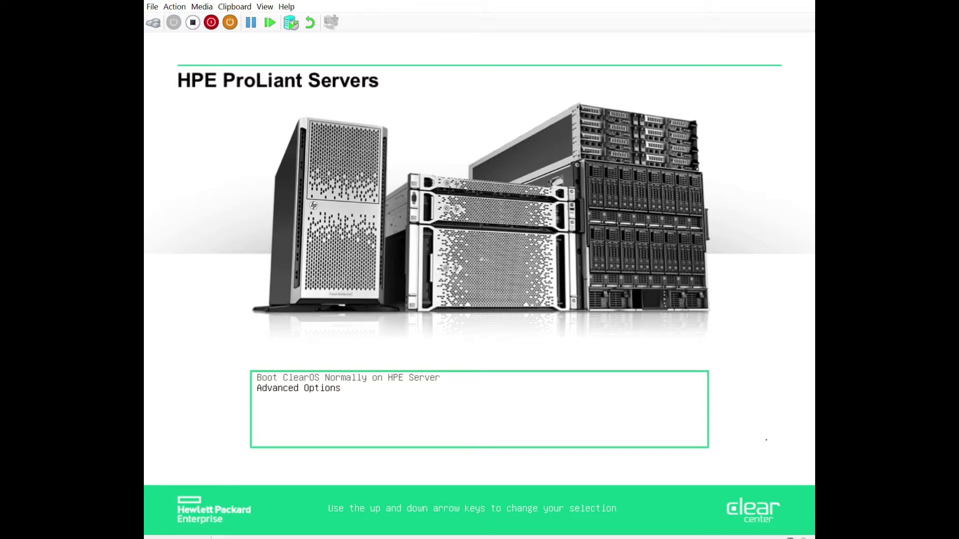
{"action": "key", "text": "Return"}
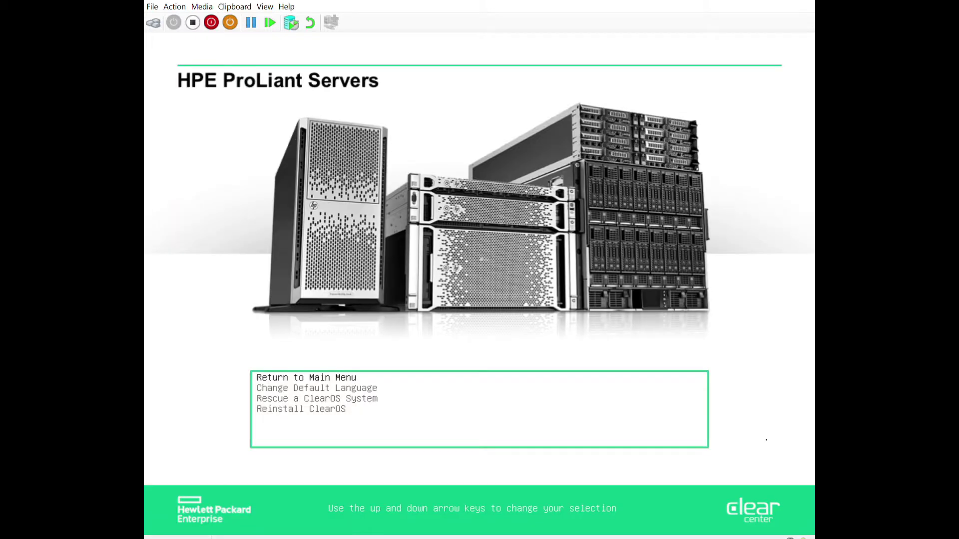
{"action": "key", "text": "Down"}
{"action": "key", "text": "Down"}
{"action": "key", "text": "Down"}
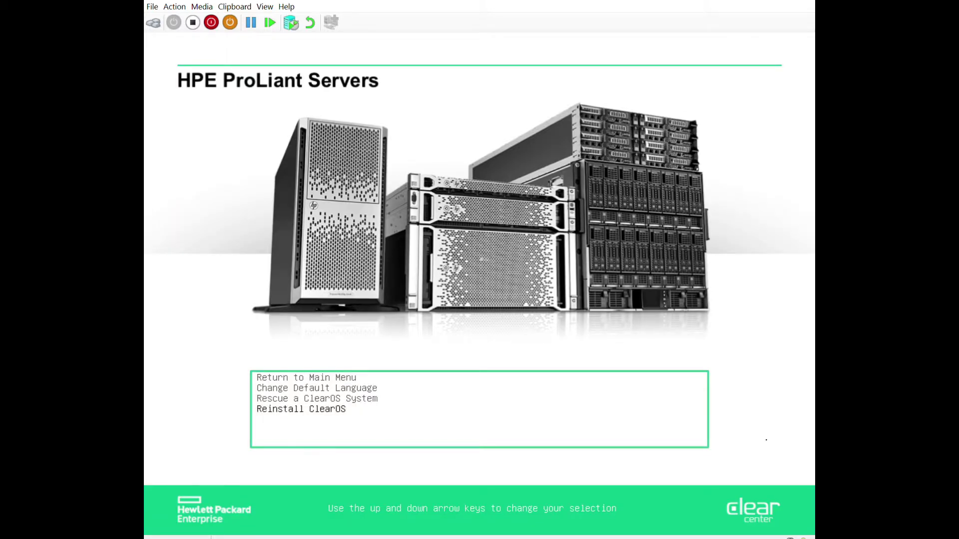
{"action": "key", "text": "Return"}
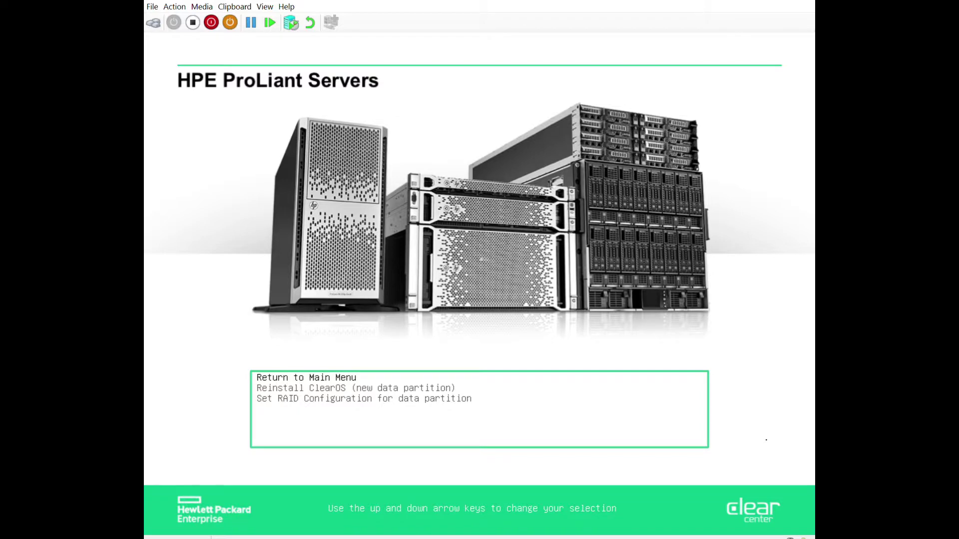
{"action": "key", "text": "Down"}
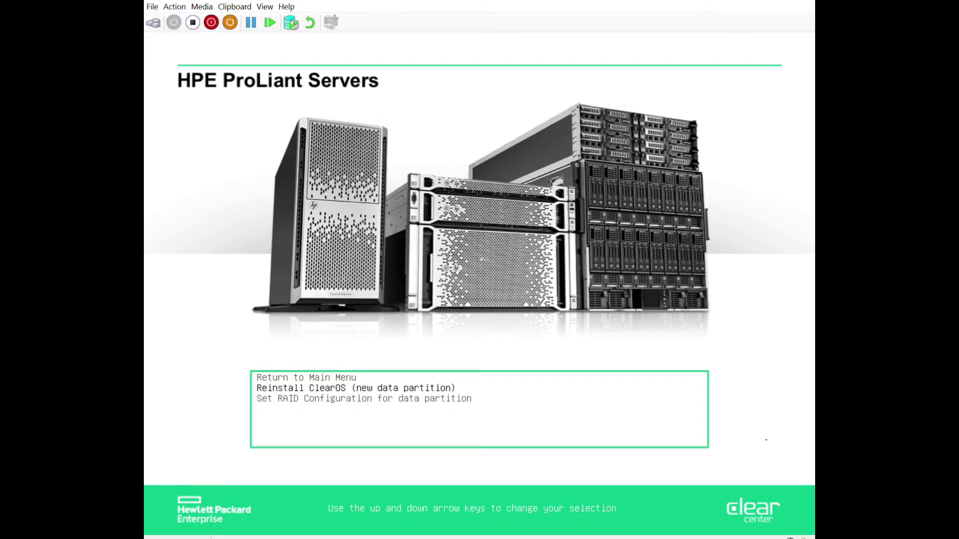
{"action": "key", "text": "Return"}
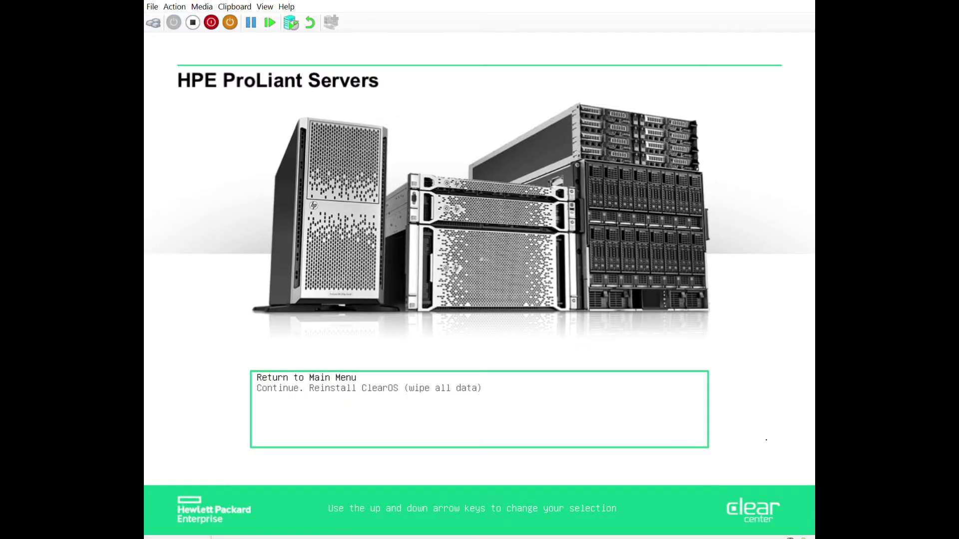
{"action": "key", "text": "Down"}
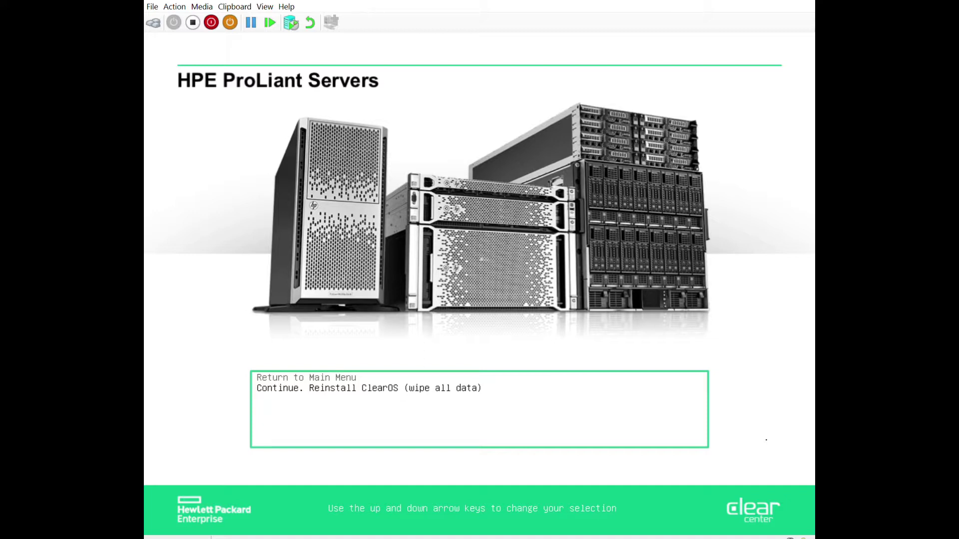
{"action": "key", "text": "Up"}
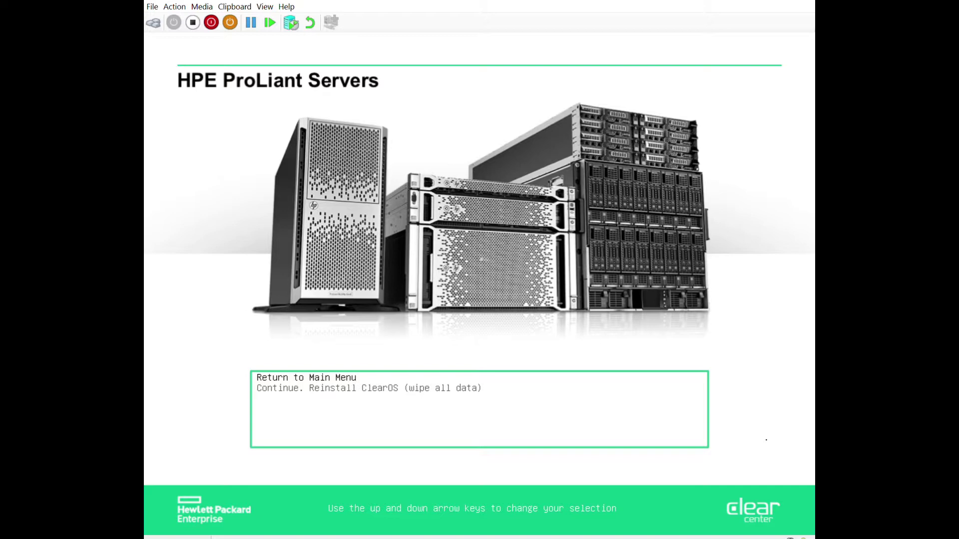
Return to the boot menu and reopen Advanced Options > Reinstall ClearOS
{"action": "key", "text": "Return"}
{"action": "key", "text": "Down"}
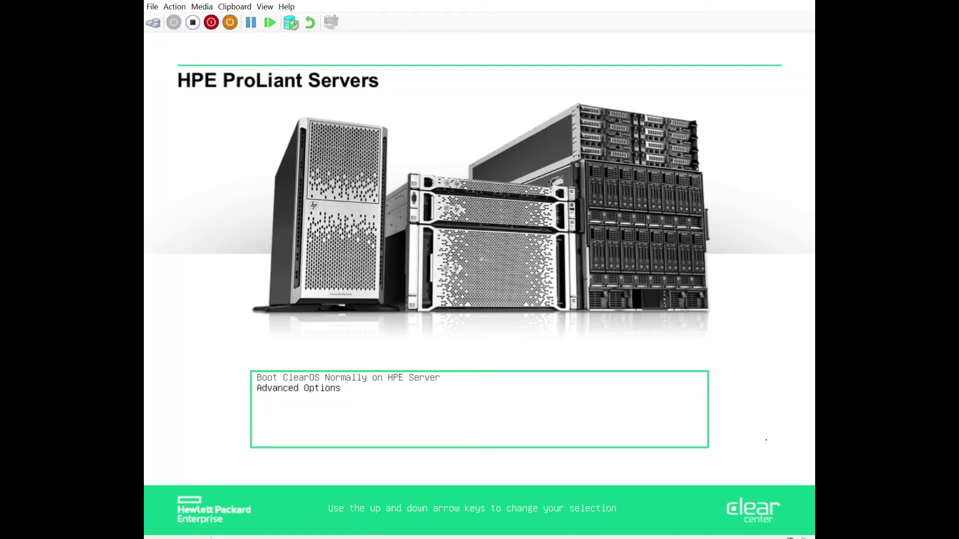
{"action": "key", "text": "Return"}
{"action": "key", "text": "Down"}
{"action": "key", "text": "Down"}
{"action": "key", "text": "Down"}
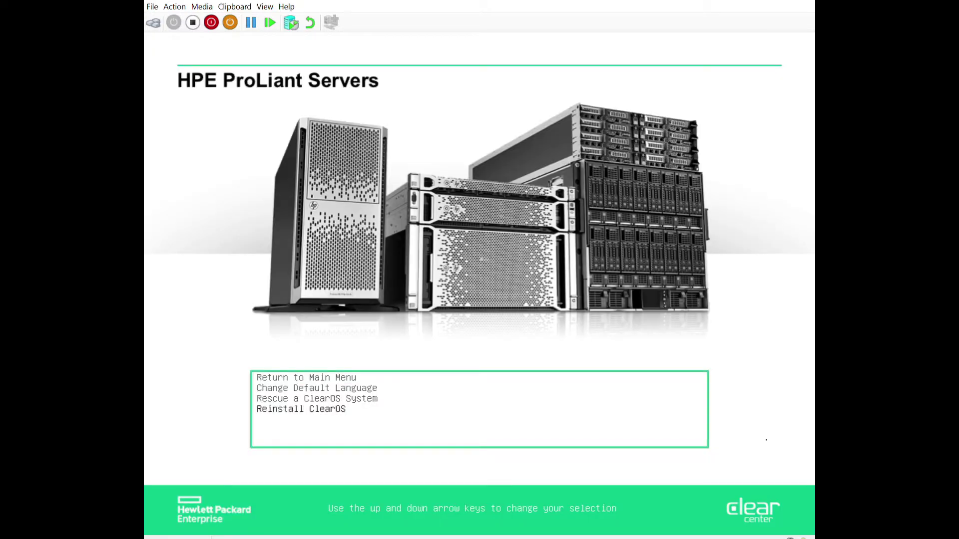
{"action": "key", "text": "Return"}
Set the data-partition RAID level to Optimized (space and redundancy)
{"action": "key", "text": "Down"}
{"action": "key", "text": "Down"}
{"action": "key", "text": "Return"}
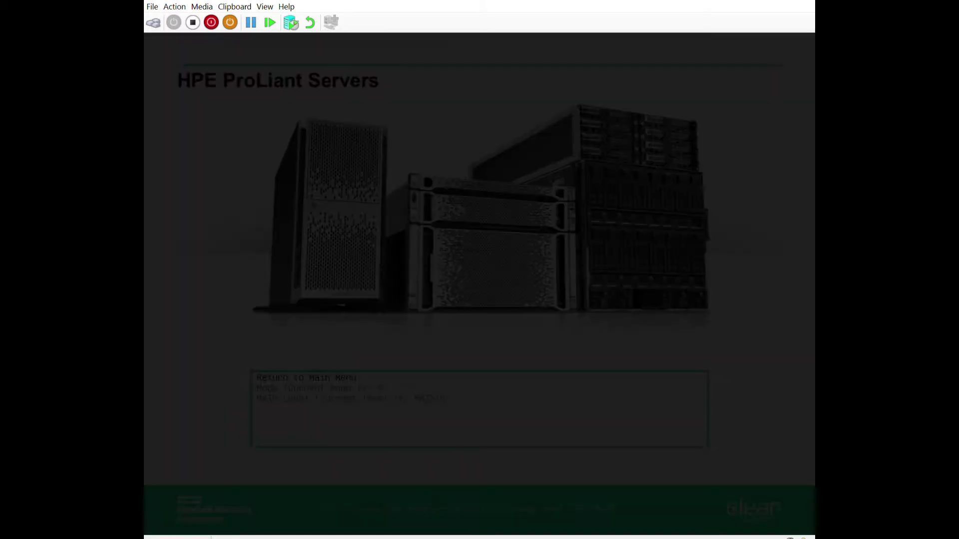
{"action": "key", "text": "Down"}
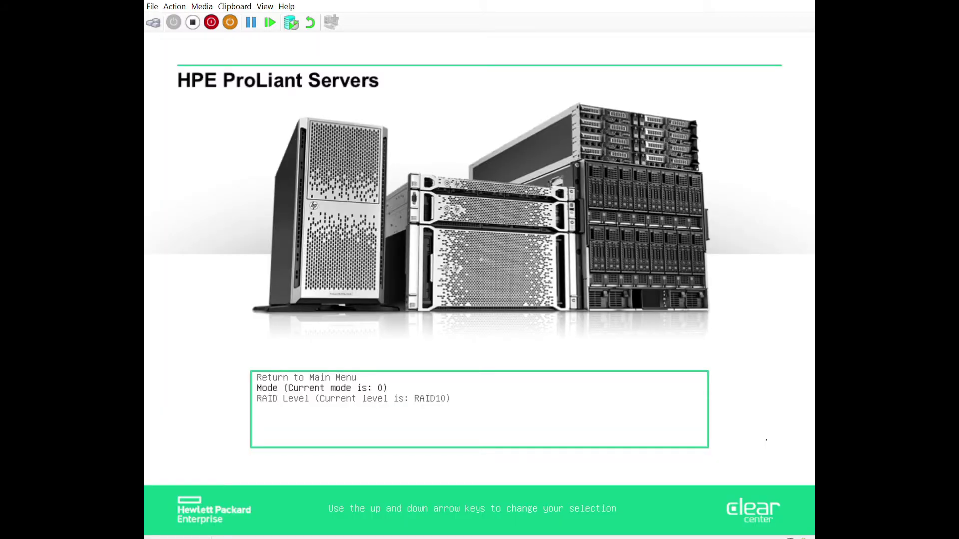
{"action": "key", "text": "Down"}
{"action": "key", "text": "Return"}
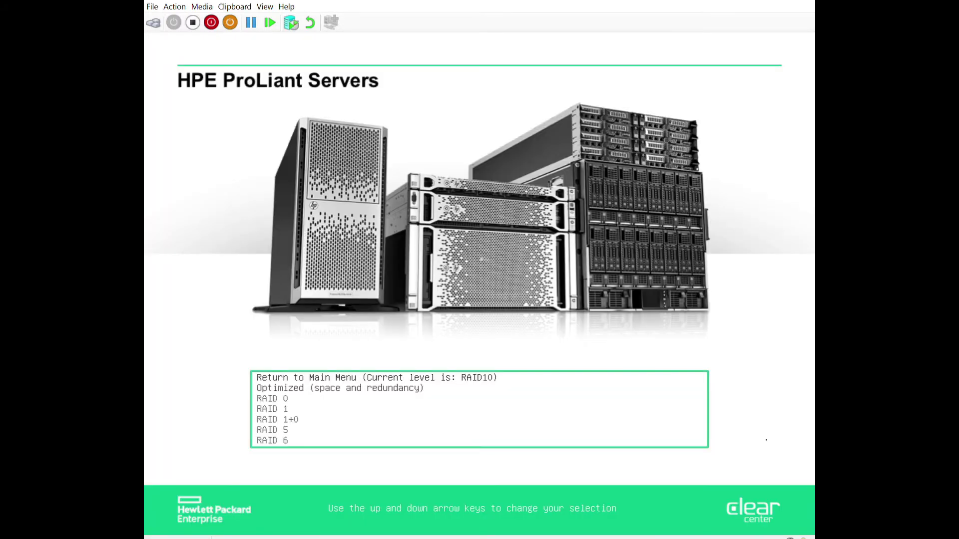
{"action": "key", "text": "Down"}
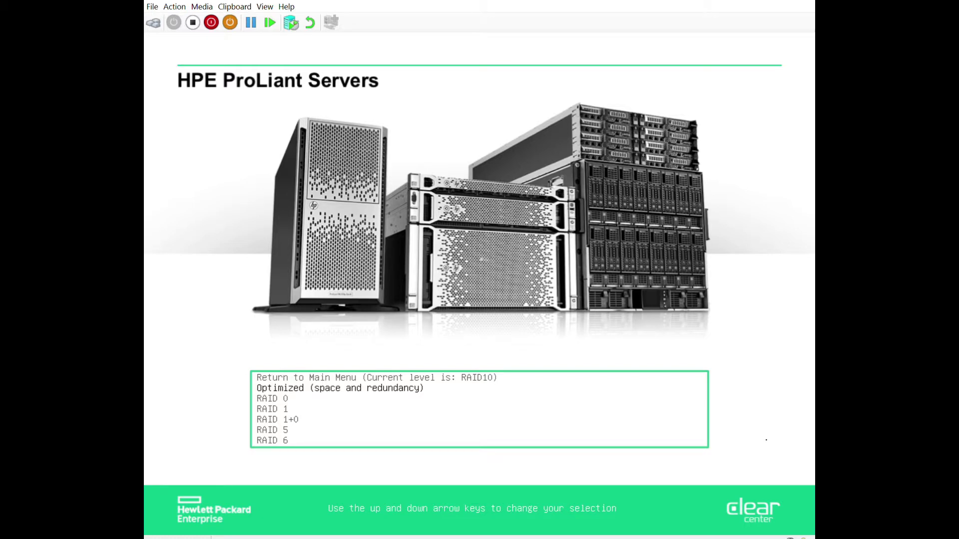
{"action": "key", "text": "Return"}
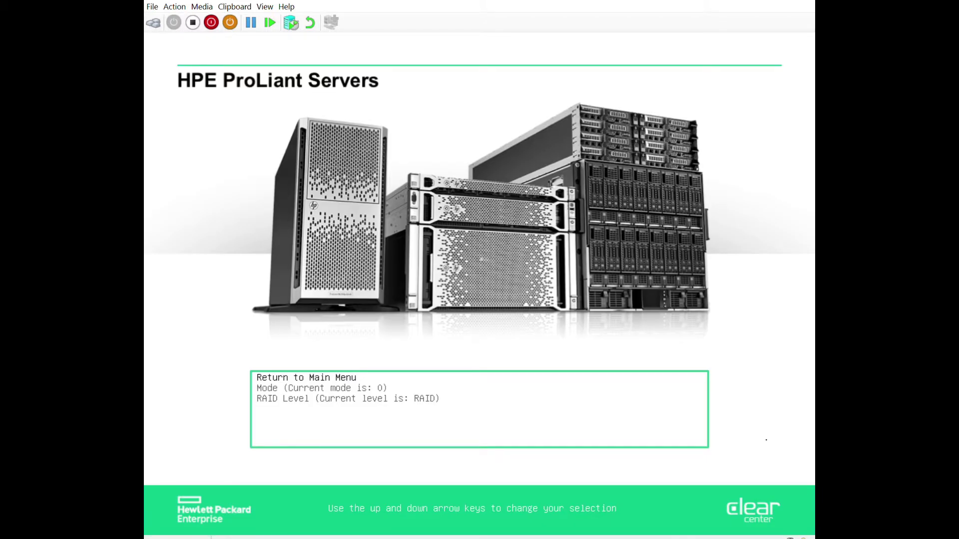
{"action": "key", "text": "Down"}
{"action": "key", "text": "Down"}
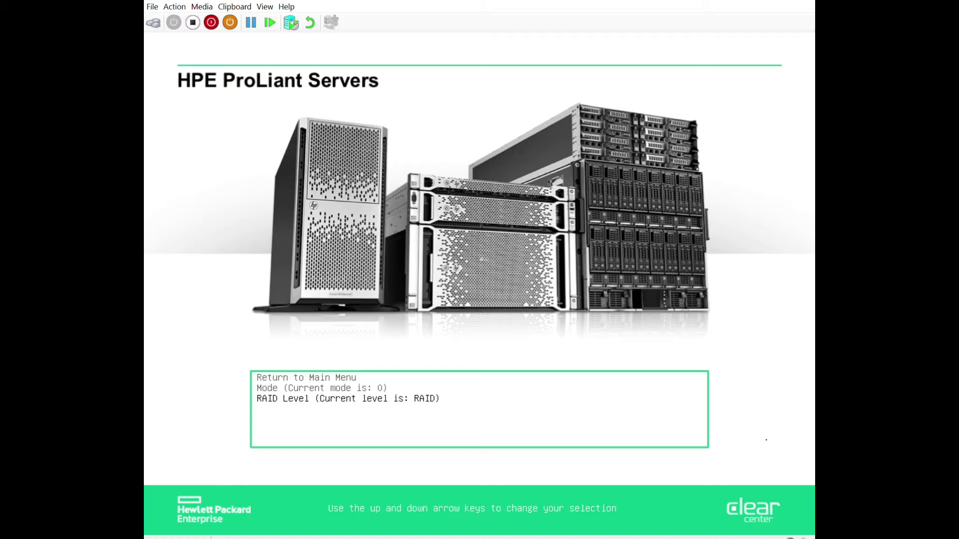
Return to the main boot menu, open Advanced Options, and highlight Rescue a ClearOS System
{"action": "key", "text": "Up"}
{"action": "key", "text": "Up"}
{"action": "key", "text": "Return"}
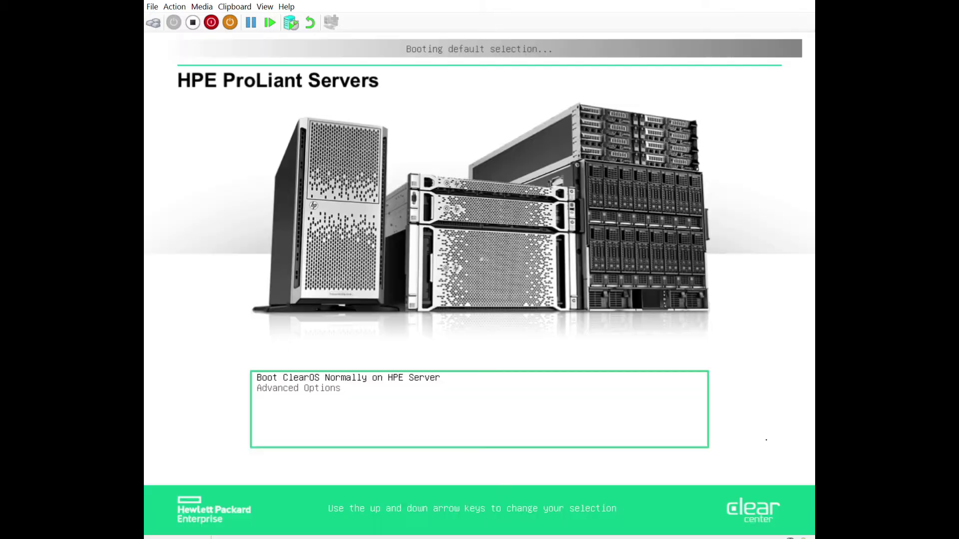
{"action": "key", "text": "Down"}
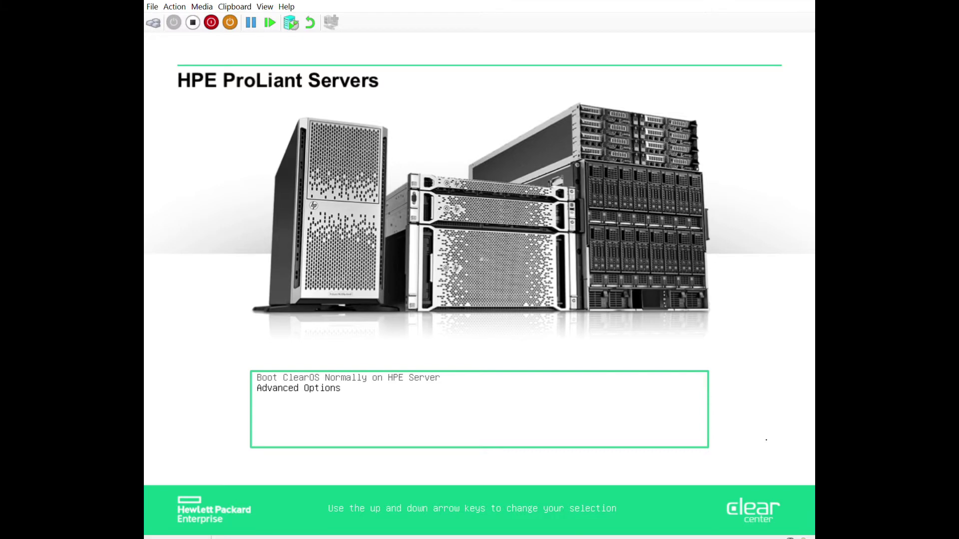
{"action": "key", "text": "Return"}
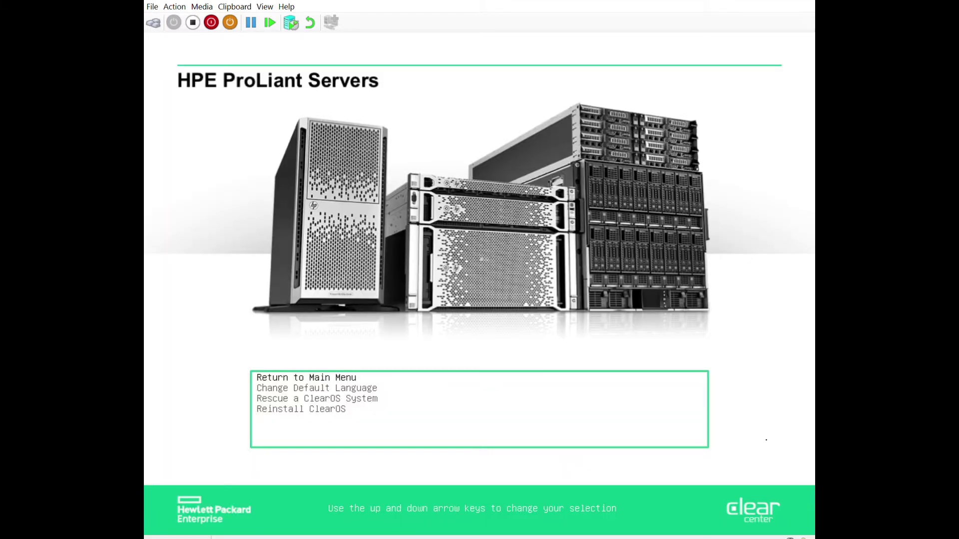
{"action": "key", "text": "Down"}
{"action": "key", "text": "Down"}
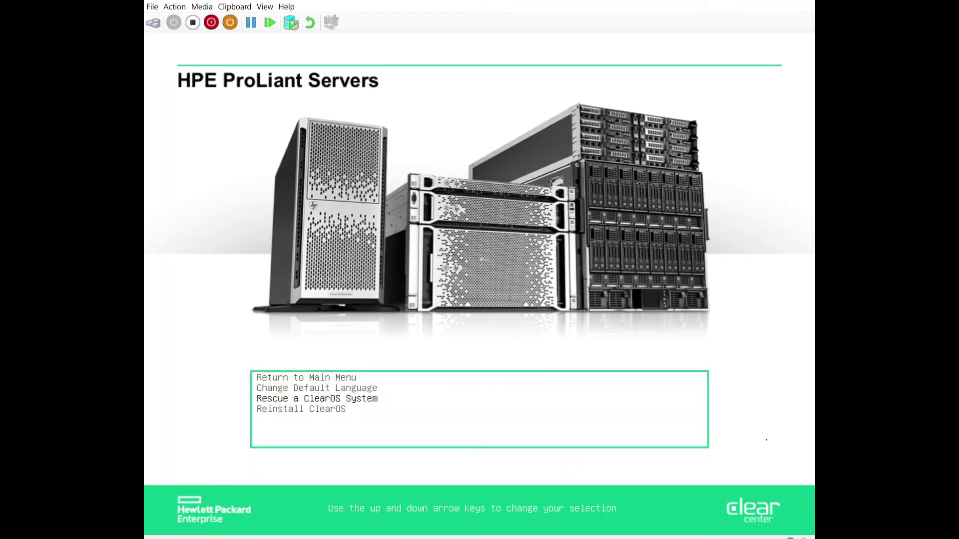